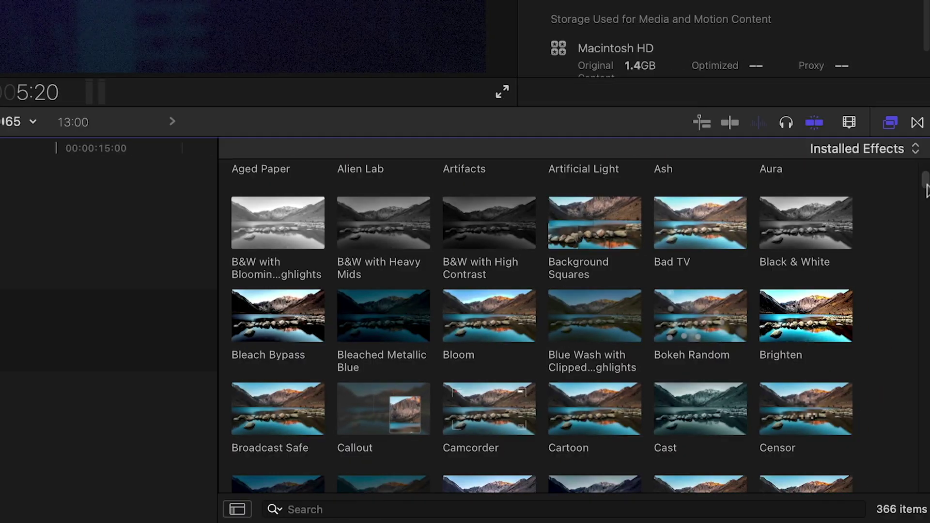
- Scroll through the 366 Installed Effects in Final Cut Pro's Effects browser
{"action": "scroll", "coordinate": [922, 184], "scroll_direction": "down", "scroll_amount": 3}
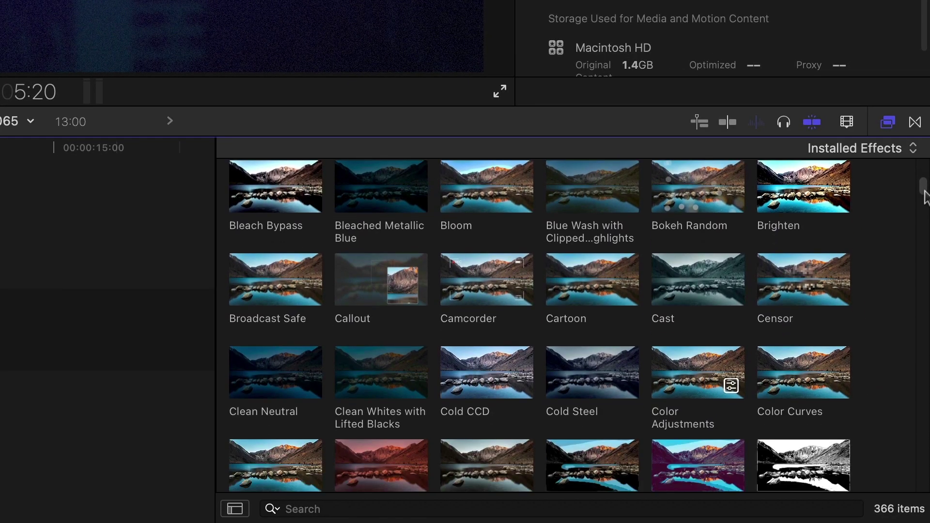
{"action": "left_click_drag", "start_coordinate": [924, 197], "coordinate": [925, 226]}
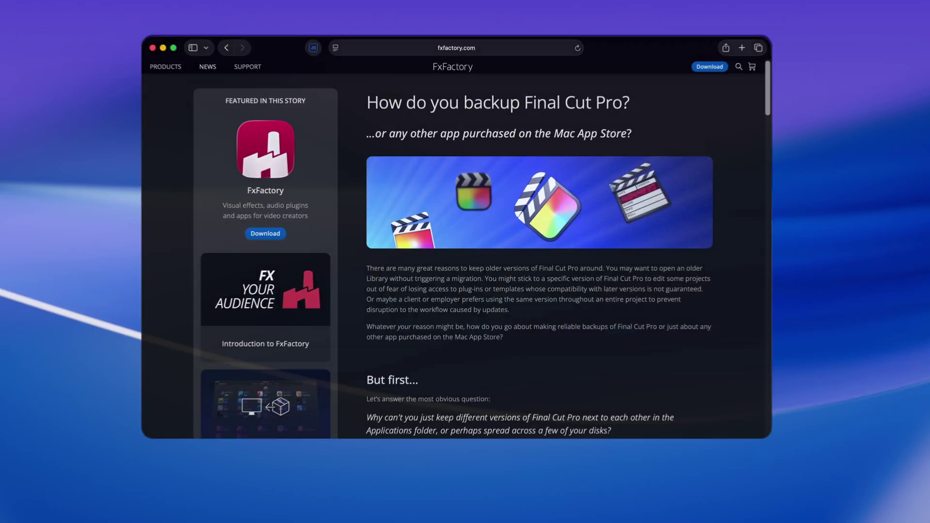
{"action": "left_click_drag", "start_coordinate": [759, 117], "coordinate": [762, 157]}
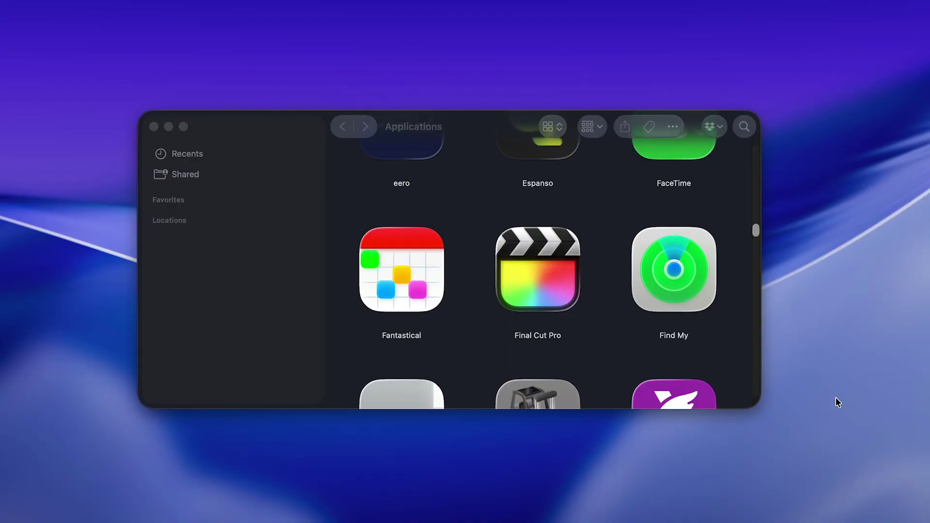
- Compress Final Cut Pro into Final Cut Pro.zip and bring up the archive's actions
{"action": "right_click", "coordinate": [575, 297]}
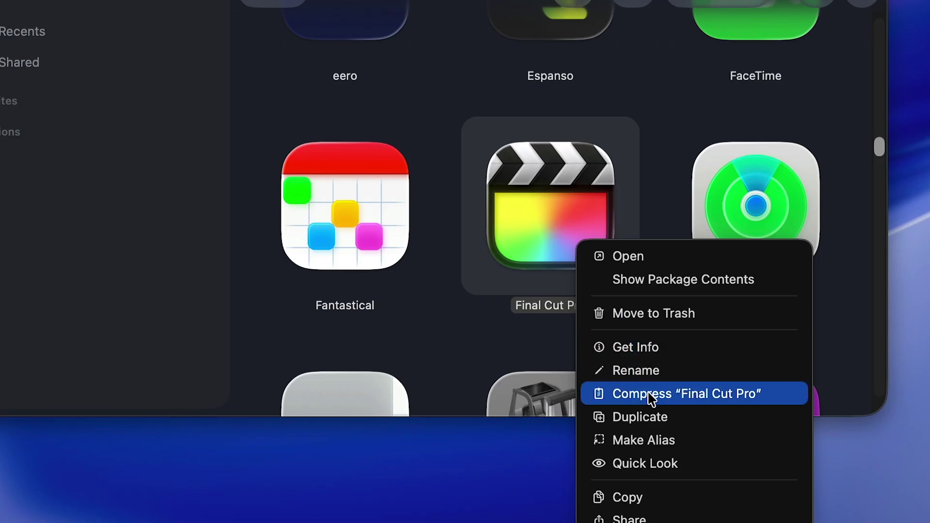
{"action": "left_click", "coordinate": [648, 394]}
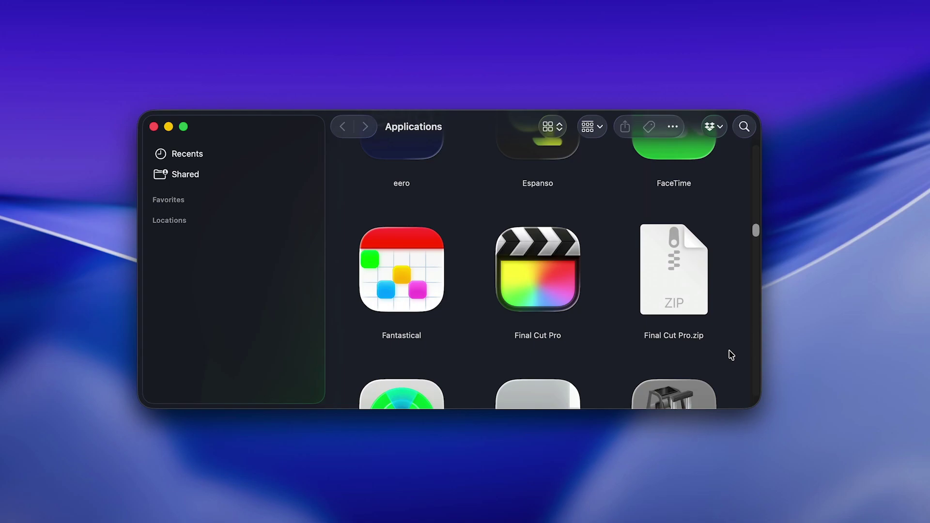
{"action": "right_click", "coordinate": [693, 297]}
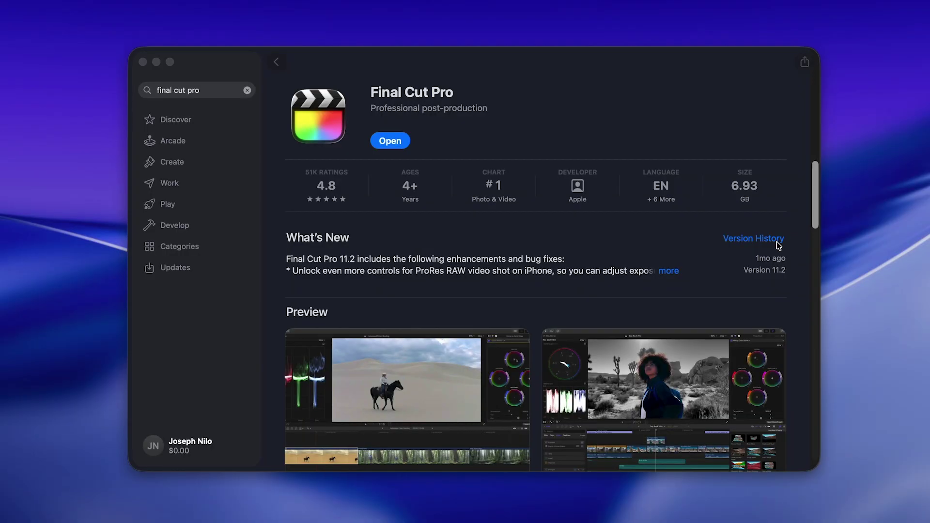
- Browse Final Cut Pro's App Store version history from 11.2 back to 11.0
{"action": "left_click", "coordinate": [777, 241]}
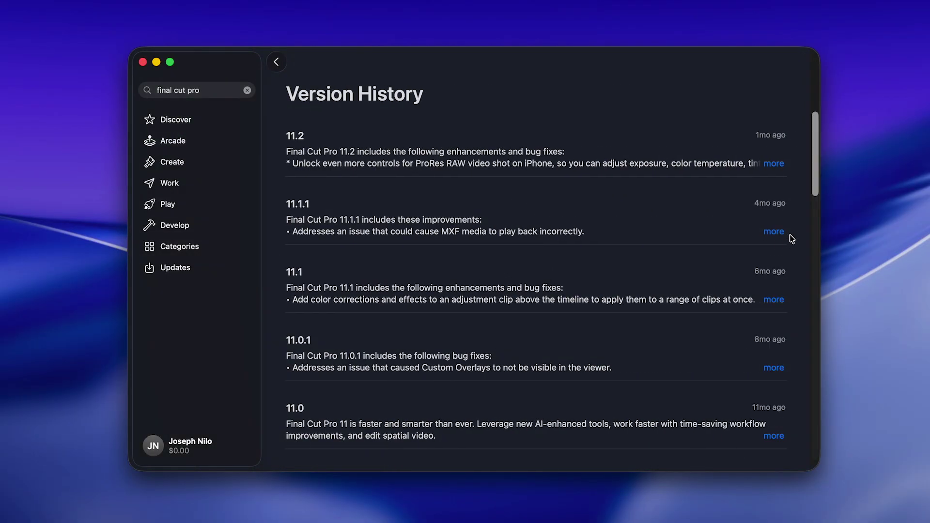
{"action": "left_click_drag", "start_coordinate": [813, 184], "coordinate": [808, 289]}
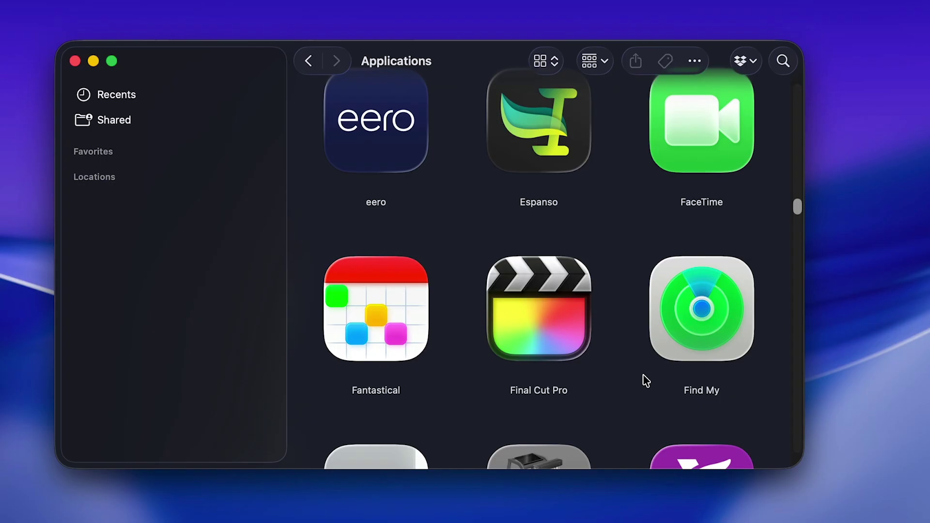
- Choose Move to Trash on Final Cut Pro, then drag the app into the Final Cut Pro 11.2 folder
{"action": "right_click", "coordinate": [569, 344]}
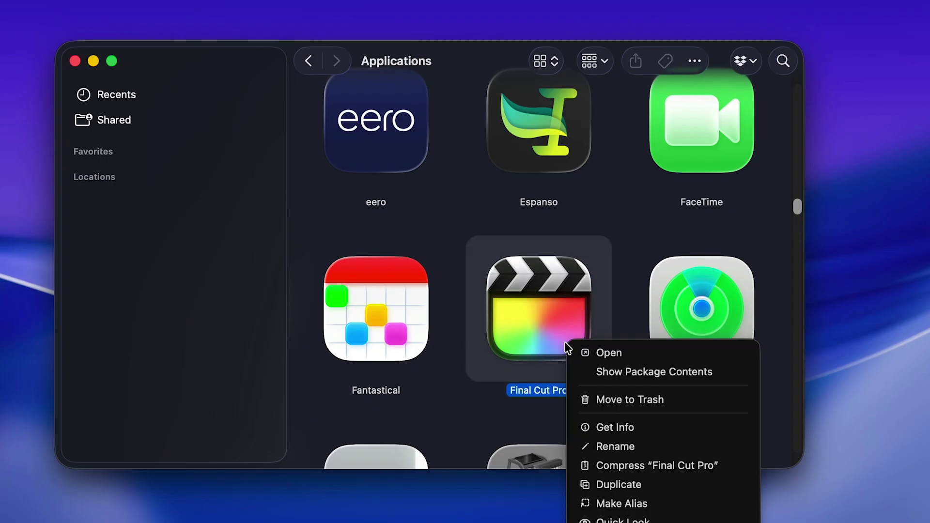
{"action": "left_click", "coordinate": [642, 399]}
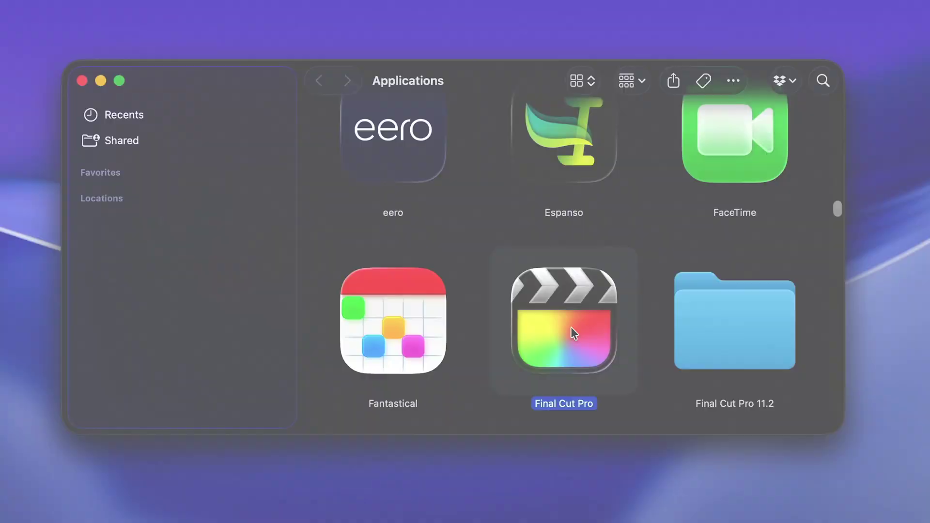
{"action": "left_click_drag", "start_coordinate": [570, 327], "coordinate": [742, 320]}
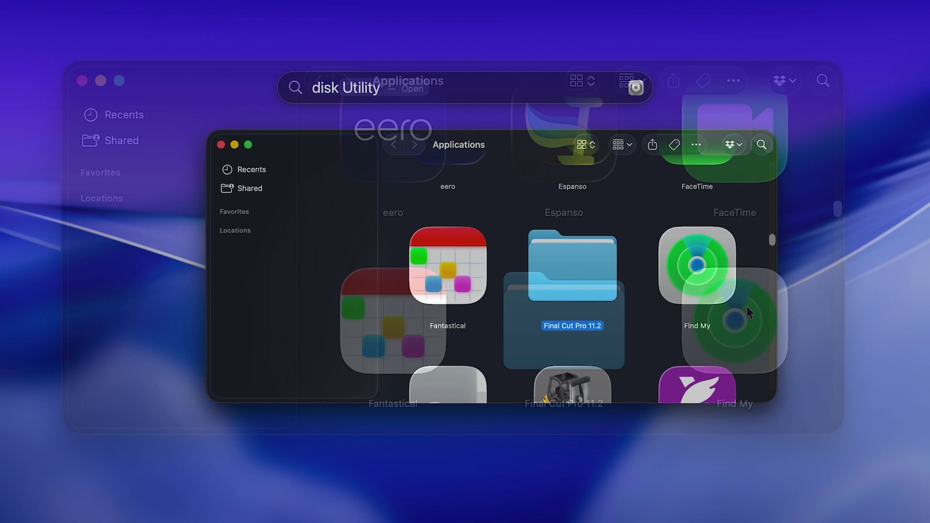
- Launch Disk Utility and start a new image from the Final Cut Pro 11.2 folder
{"action": "key", "text": "Return"}
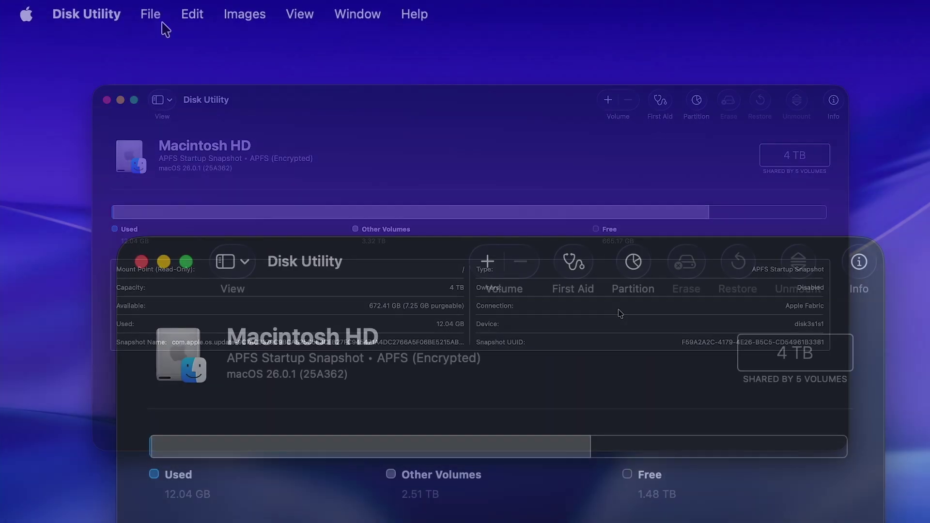
{"action": "left_click", "coordinate": [153, 13]}
{"action": "mouse_move", "coordinate": [142, 54]}
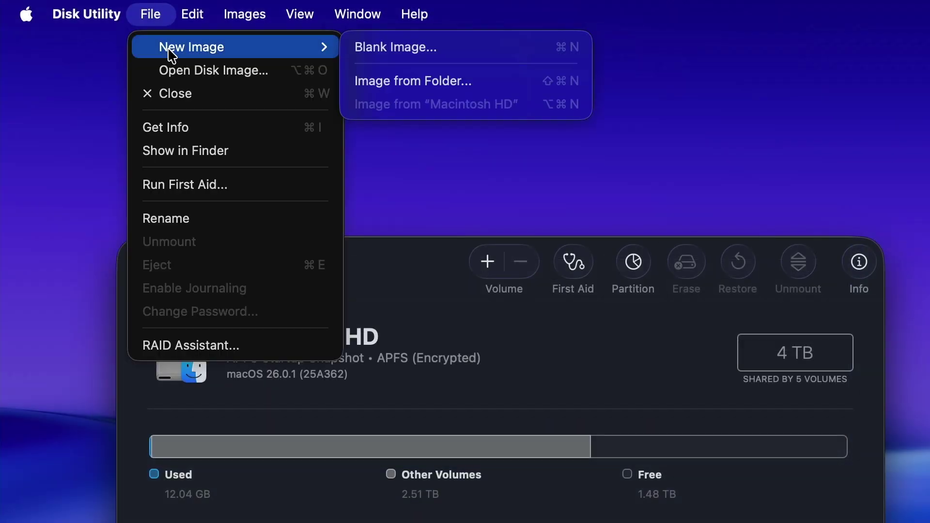
{"action": "left_click", "coordinate": [439, 82]}
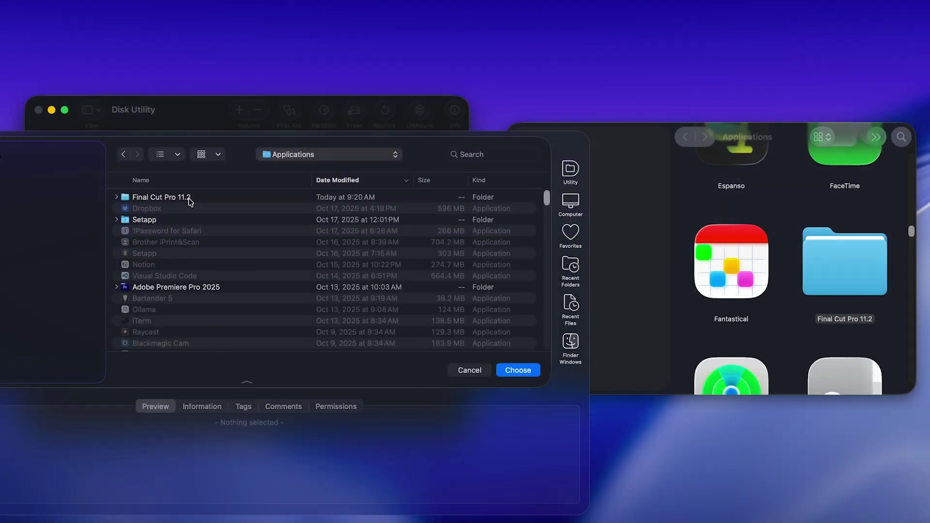
{"action": "left_click", "coordinate": [189, 198]}
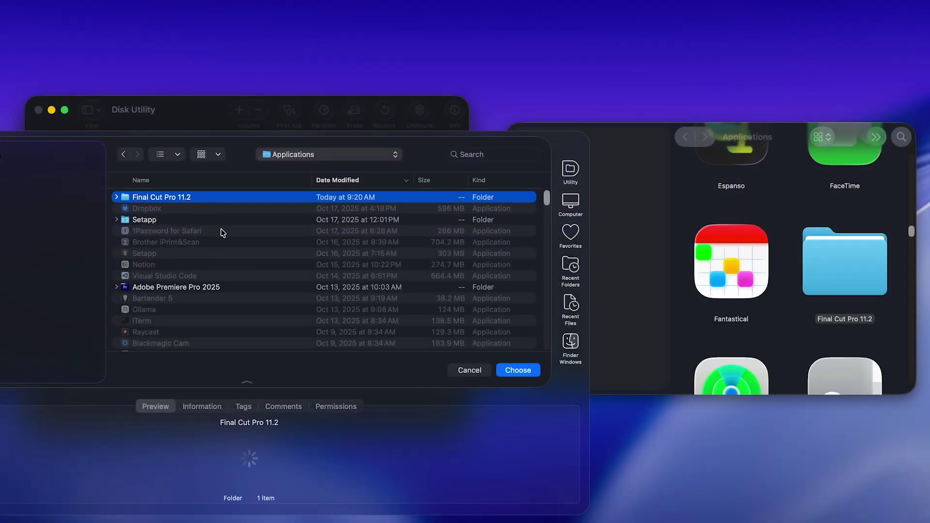
{"action": "left_click", "coordinate": [518, 370]}
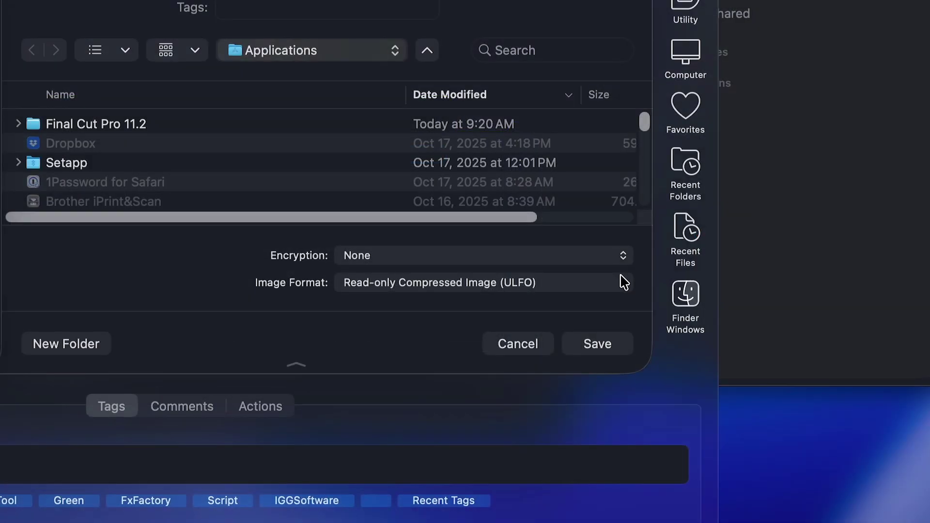
- Save the image in Apple Sparse Image (ASIF) format as Final Cut Pro 11.2.asif
{"action": "left_click", "coordinate": [486, 335]}
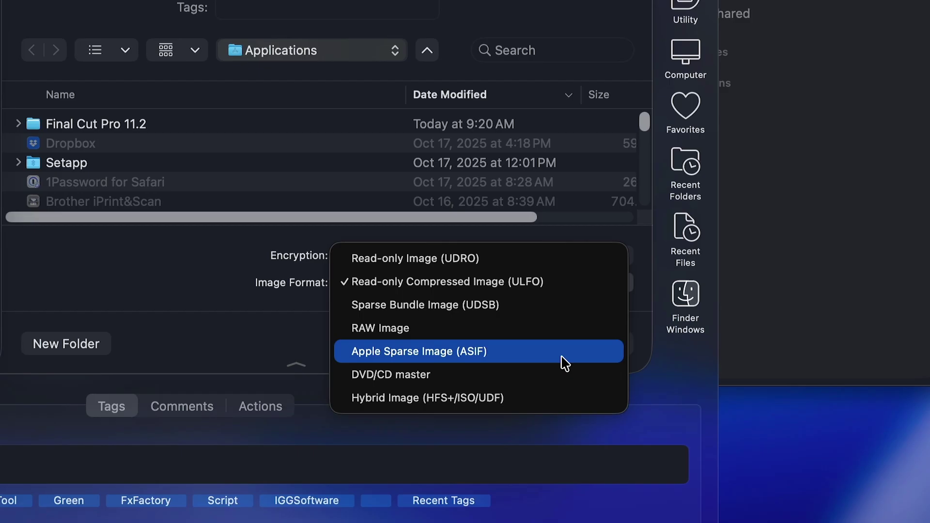
{"action": "left_click", "coordinate": [564, 359]}
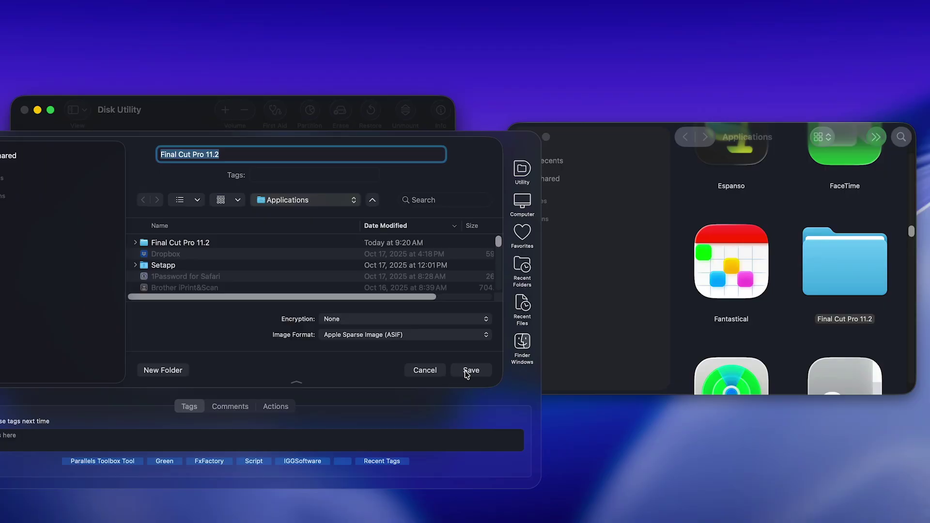
{"action": "left_click", "coordinate": [469, 372]}
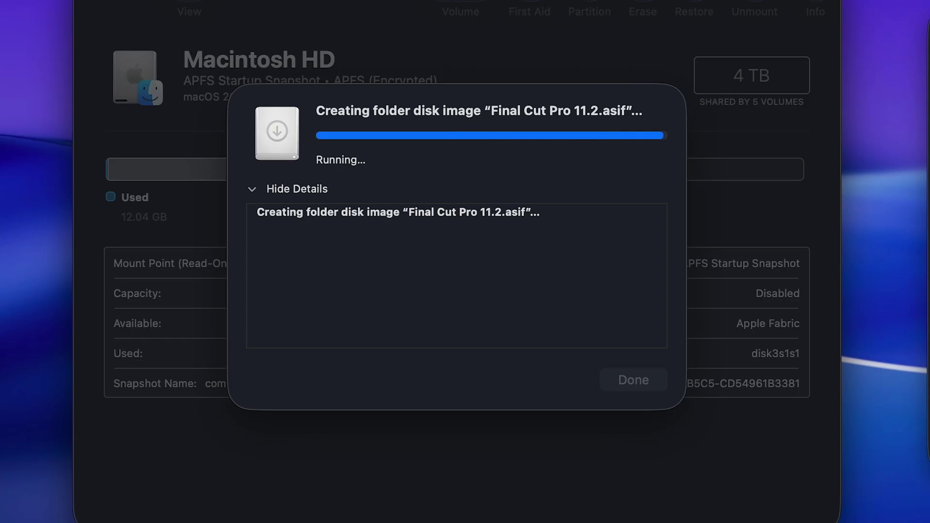
- Close the finished image creation and move Final Cut Pro back into Applications
{"action": "left_click", "coordinate": [652, 380]}
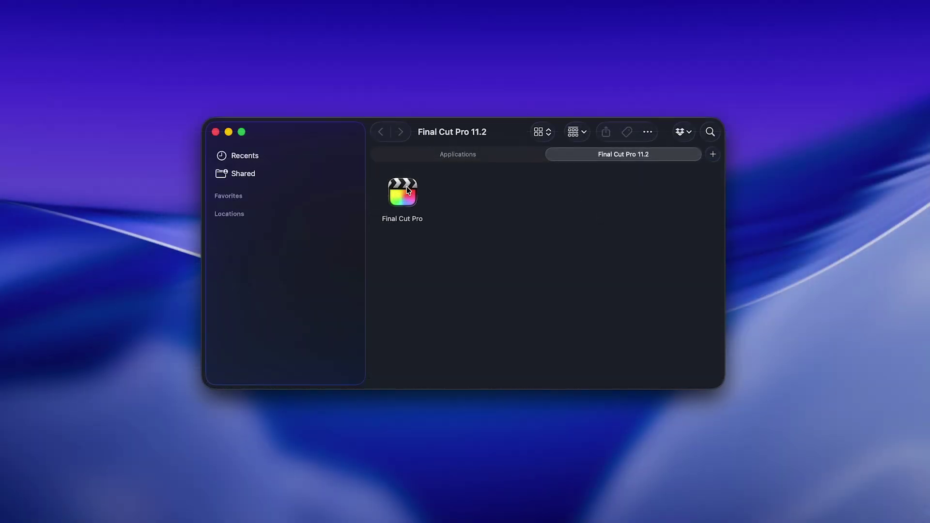
{"action": "left_click_drag", "start_coordinate": [406, 189], "coordinate": [463, 155]}
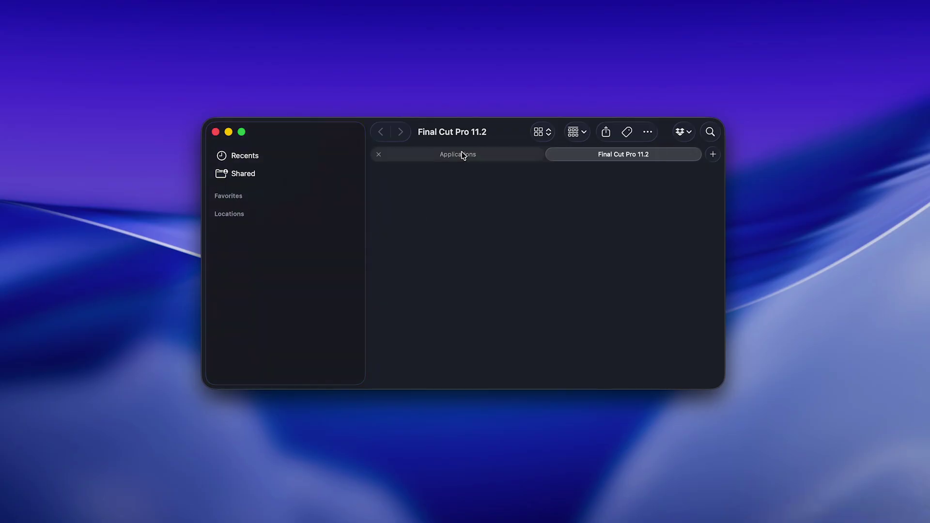
{"action": "key", "text": "super+w"}
- Trash the emptied Final Cut Pro 11.2 folder and select Final Cut Pro 11.2.asif
{"action": "left_click", "coordinate": [644, 261]}
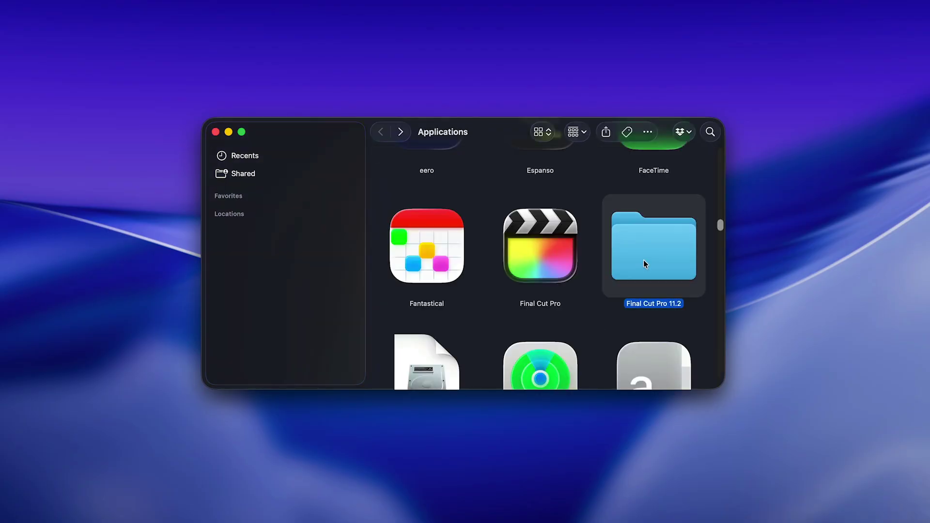
{"action": "right_click", "coordinate": [645, 263]}
{"action": "left_click", "coordinate": [660, 285]}
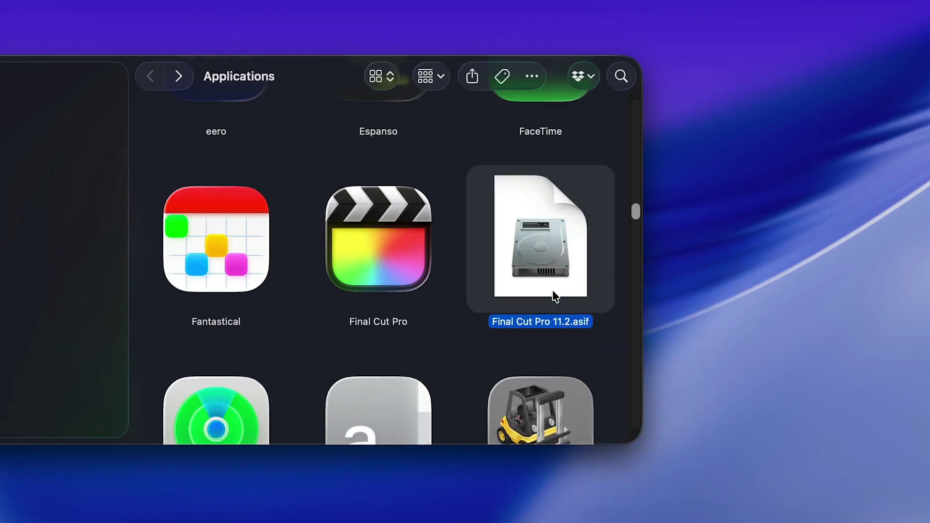
{"action": "left_click", "coordinate": [447, 322]}
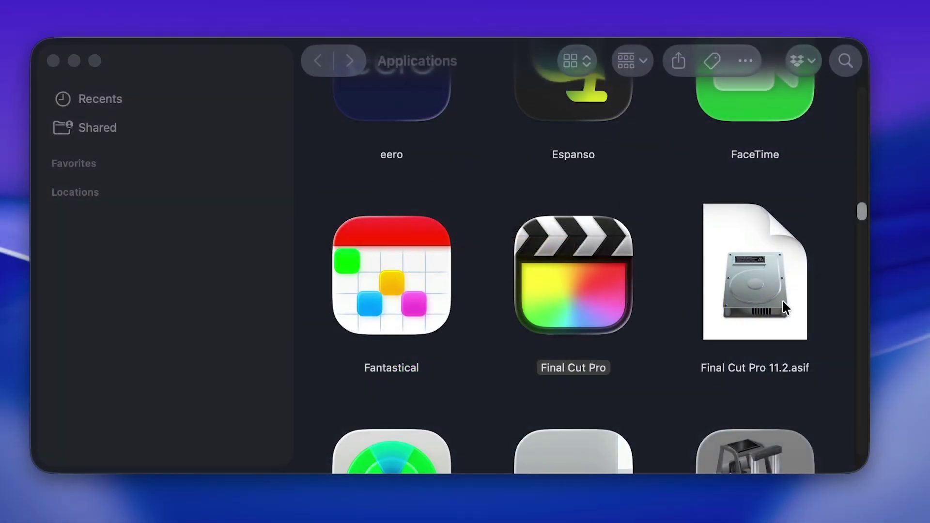
{"action": "left_click", "coordinate": [670, 282]}
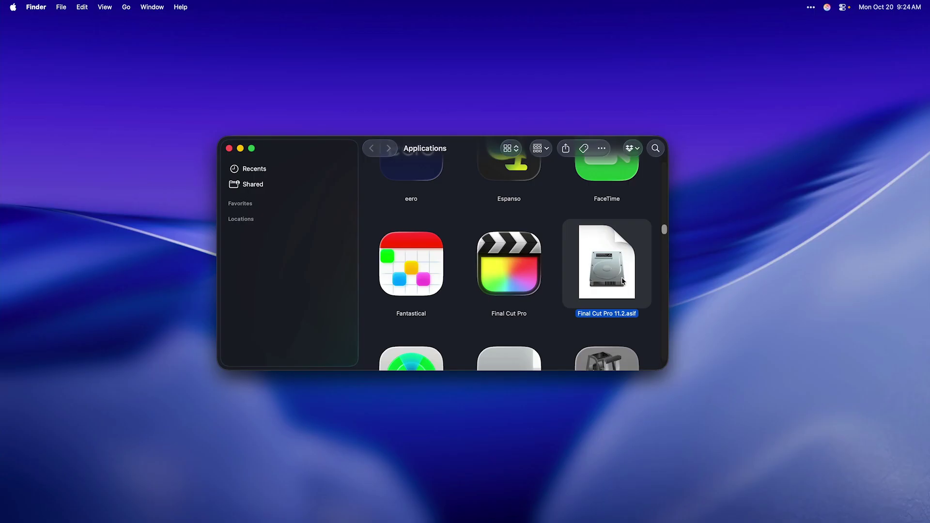
- Mount Final Cut Pro 11.2.asif and show the contents of the Final Cut Pro 11.2 volume
{"action": "double_click", "coordinate": [784, 305]}
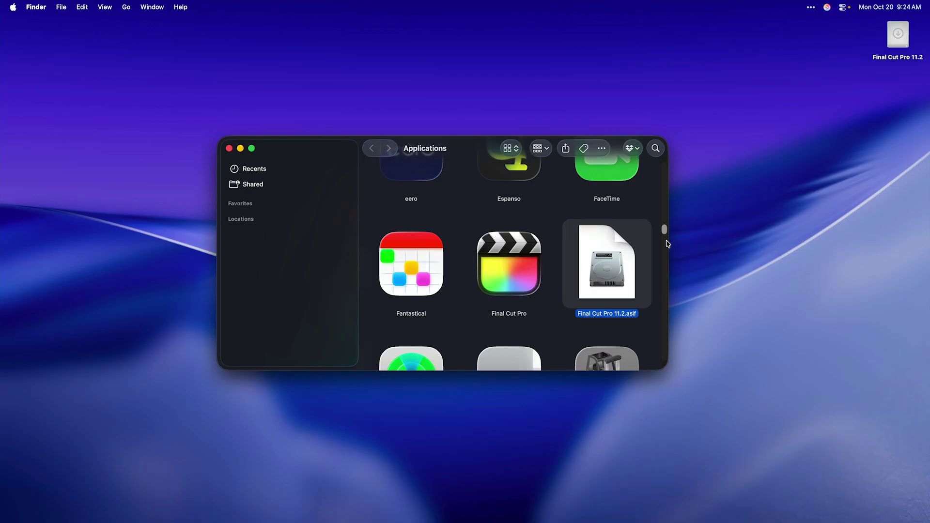
{"action": "double_click", "coordinate": [896, 35]}
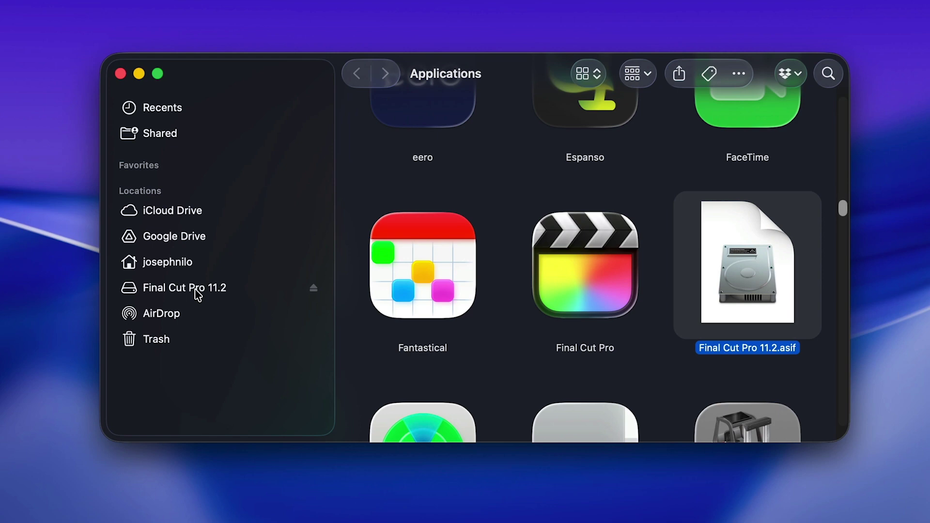
{"action": "left_click", "coordinate": [197, 294]}
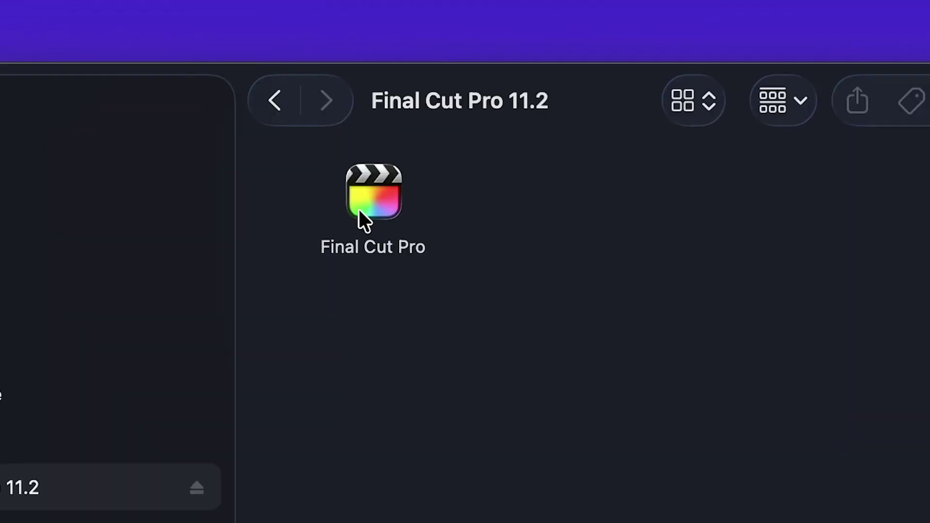
- Launch the Final Cut Pro 11.2 app from the mounted volume
{"action": "left_click", "coordinate": [406, 133]}
{"action": "double_click", "coordinate": [362, 206]}
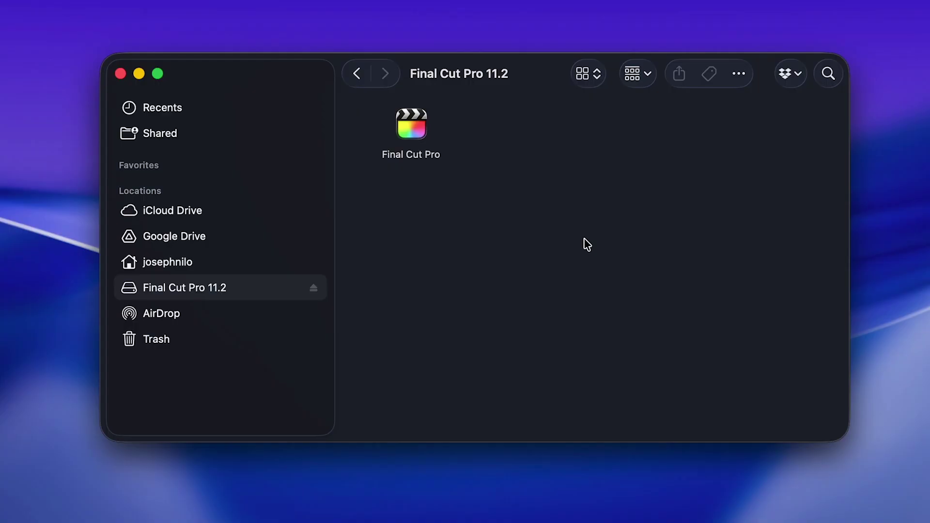
{"action": "right_click", "coordinate": [418, 131]}
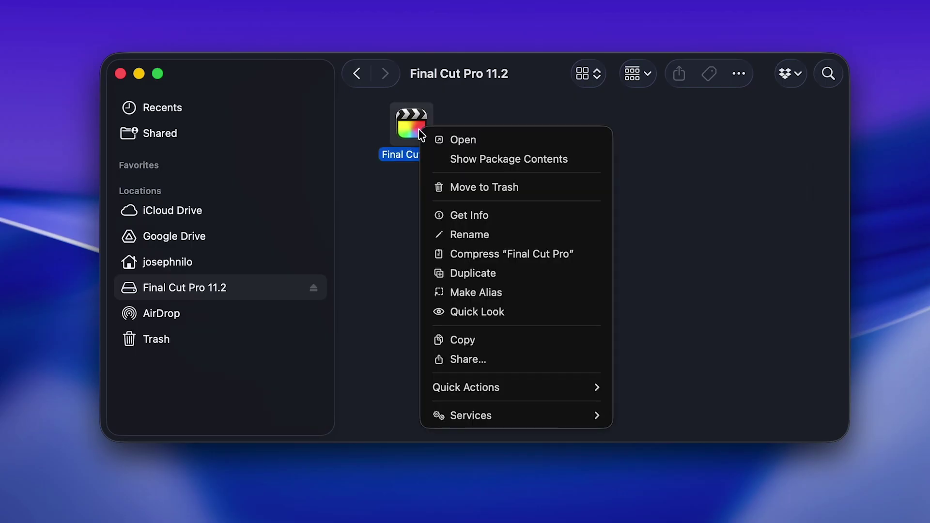
{"action": "left_click", "coordinate": [530, 144]}
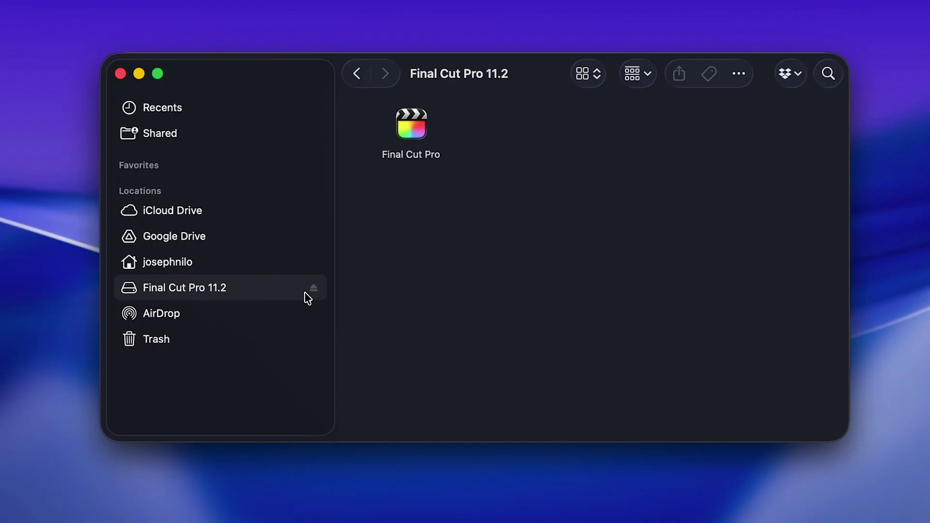
- Eject the Final Cut Pro 11.2 volume, scroll FxFactory's Featured page, and open Help
{"action": "left_click", "coordinate": [313, 290]}
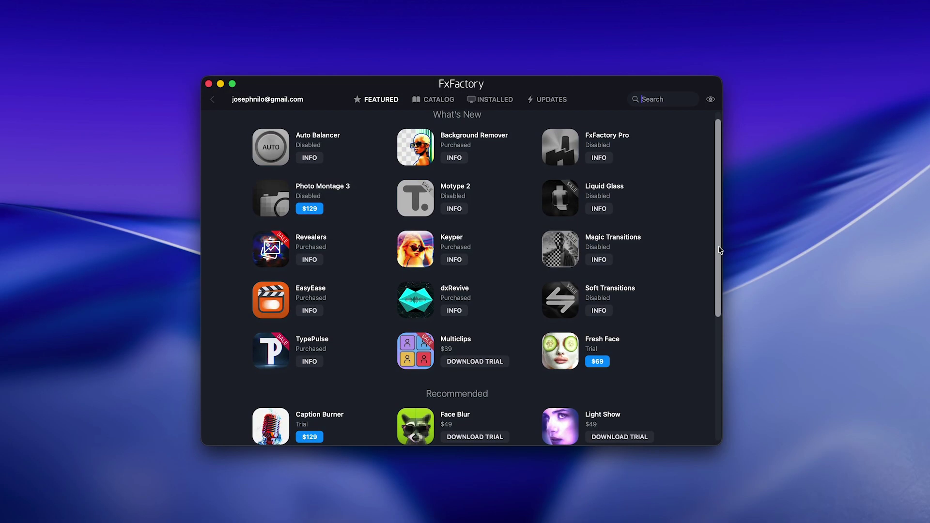
{"action": "left_click_drag", "start_coordinate": [720, 243], "coordinate": [723, 204]}
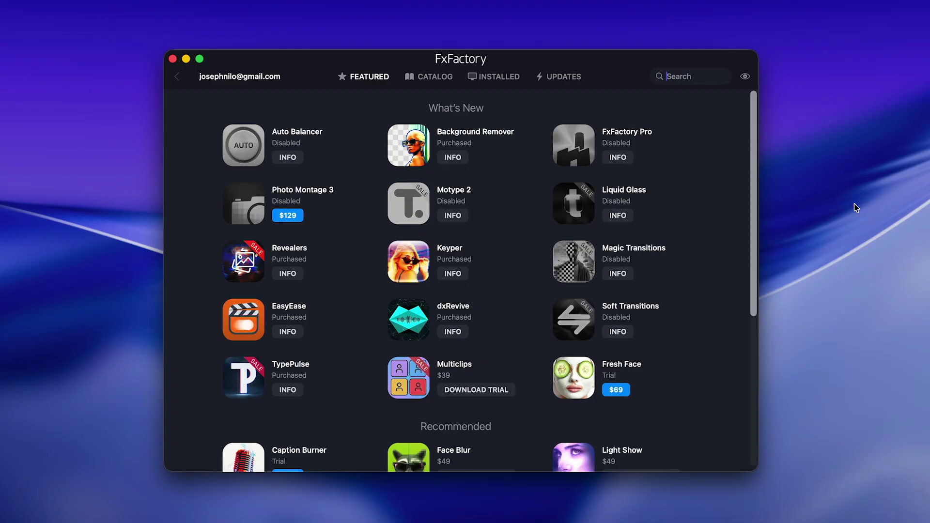
{"action": "left_click", "coordinate": [202, 0]}
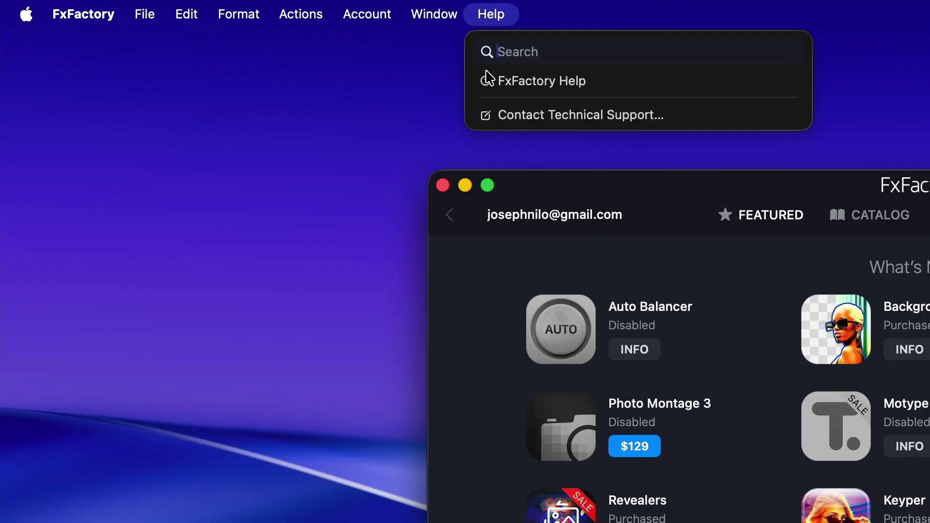
- Choose Contact Technical Support… from FxFactory's Help menu
{"action": "left_click", "coordinate": [660, 119]}
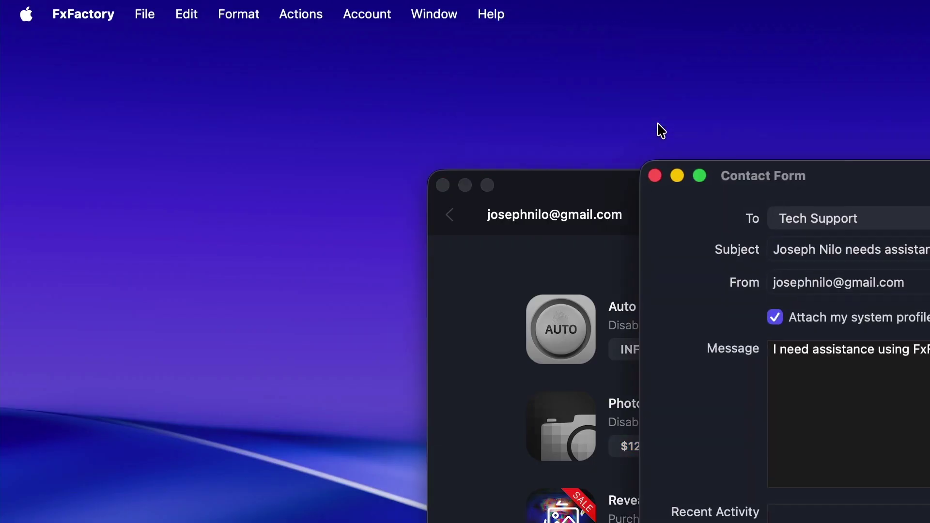